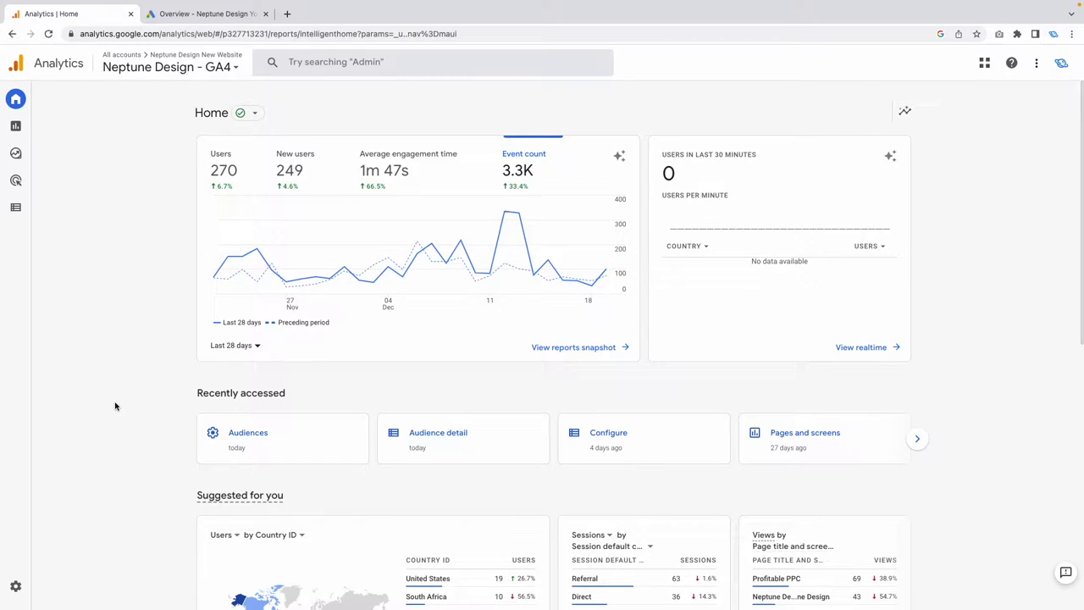
Step: Start a new custom audience from scratch in the audience settings of the Neptune Design - GA4 property
click(16, 585)
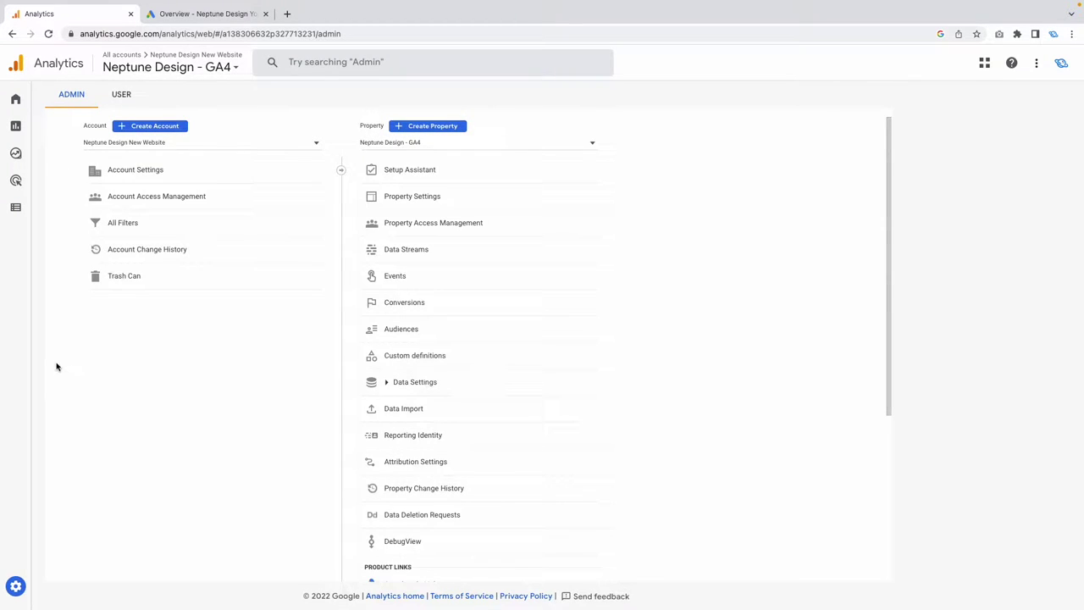
click(437, 328)
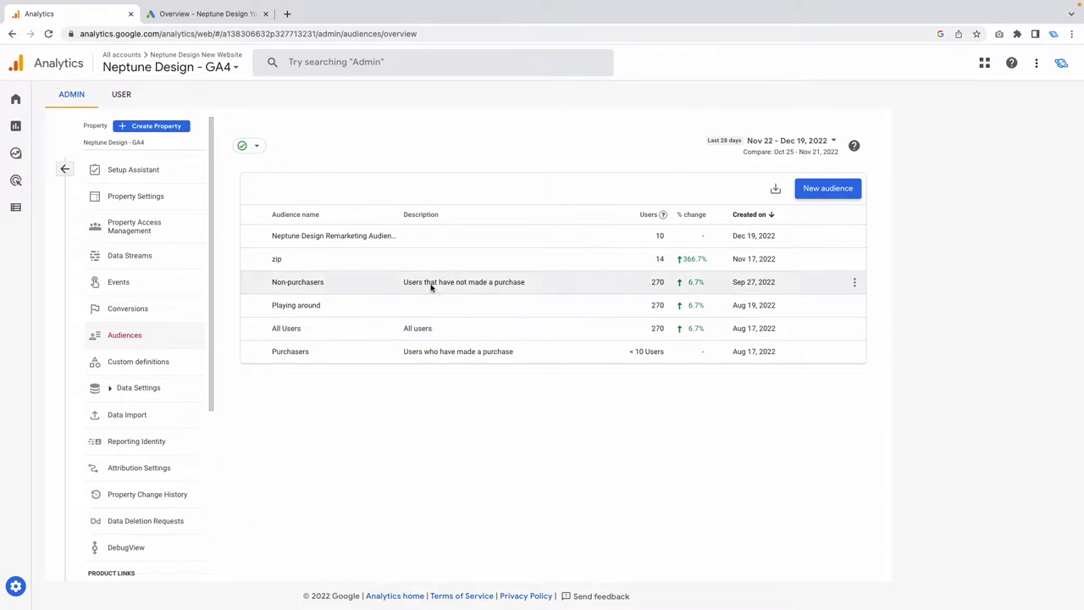
click(837, 194)
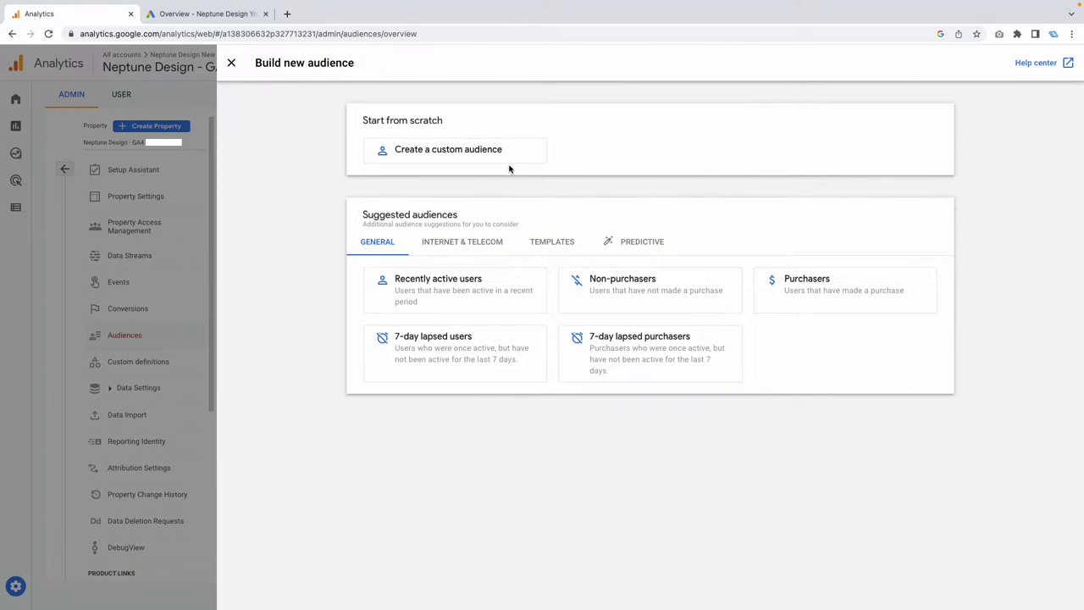
click(472, 150)
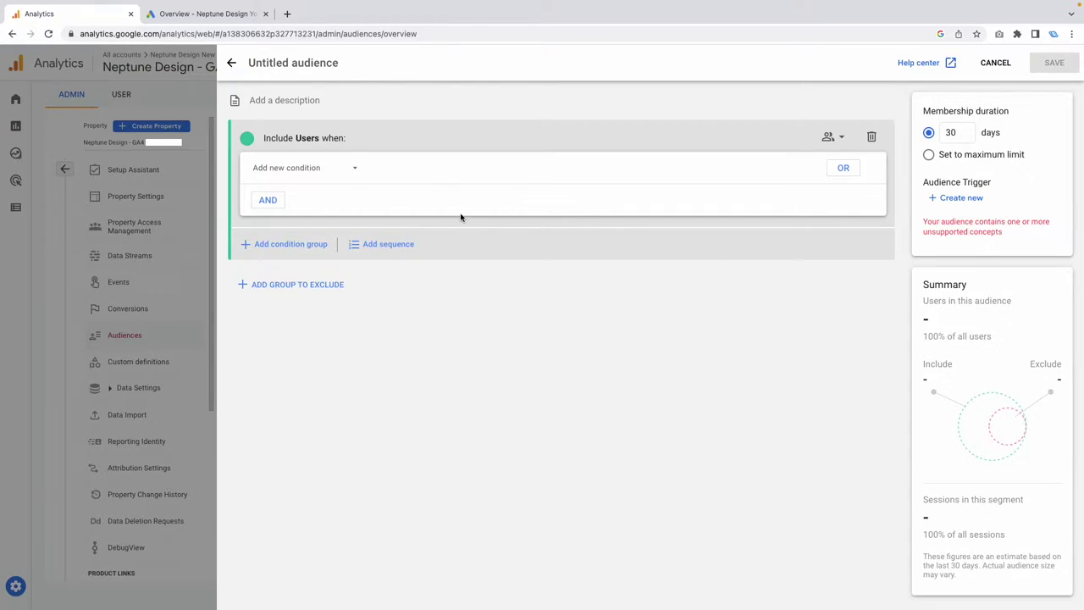
Step: Name the new audience Remarketing Audience
click(293, 60)
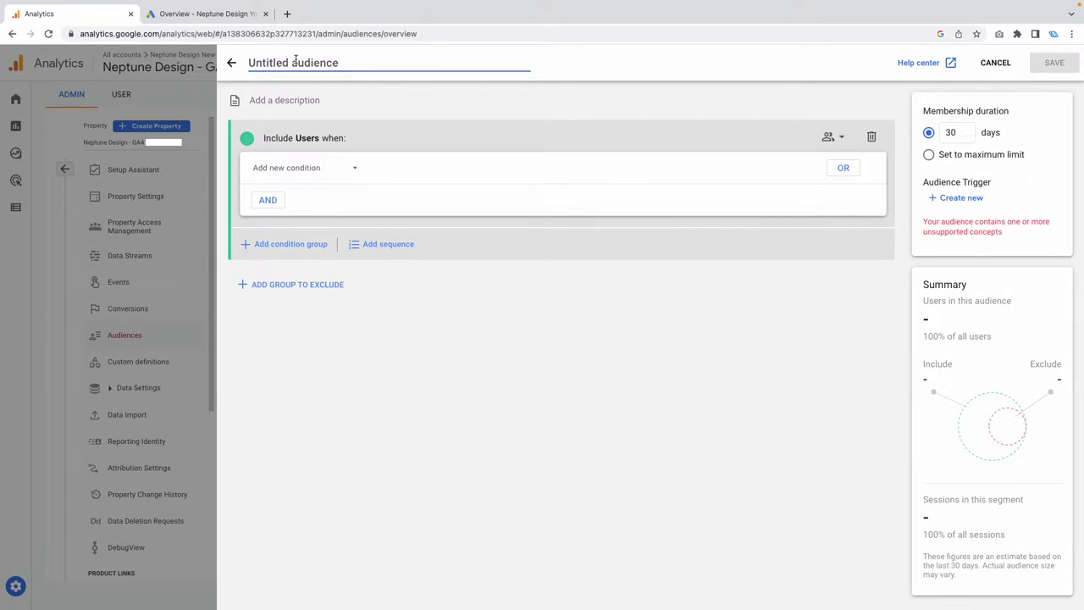
text(Remarketing )
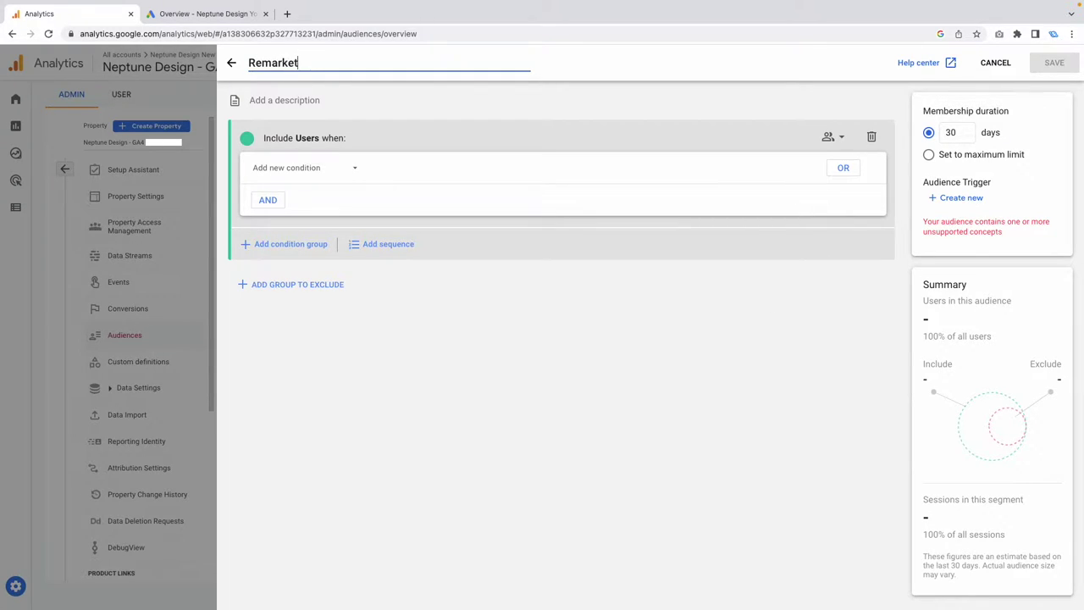
text(Audience)
Step: Include users who triggered the page_view event and save the audience
click(319, 166)
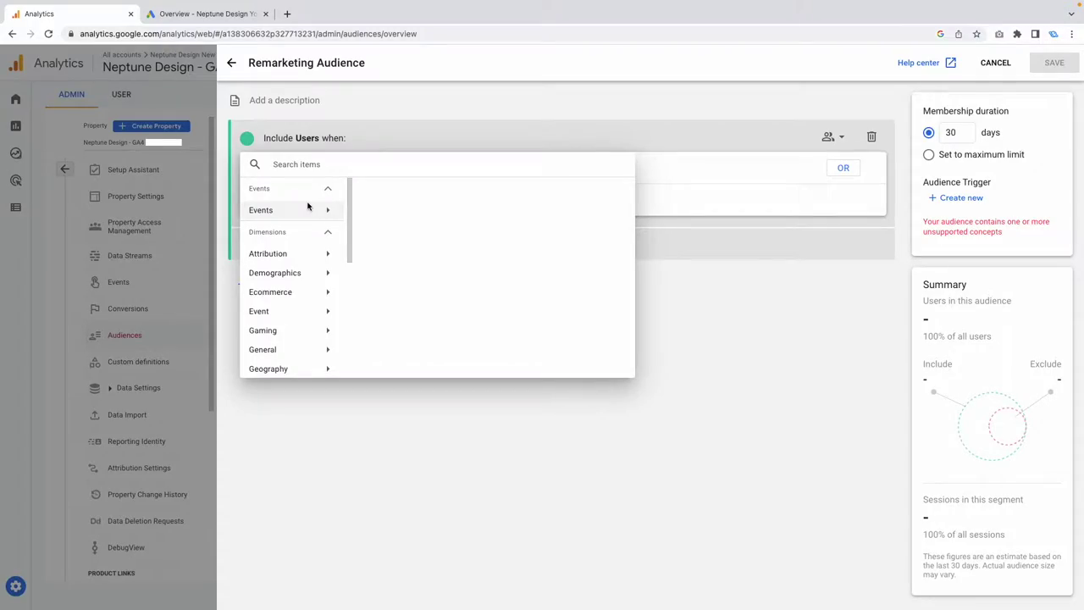
click(308, 208)
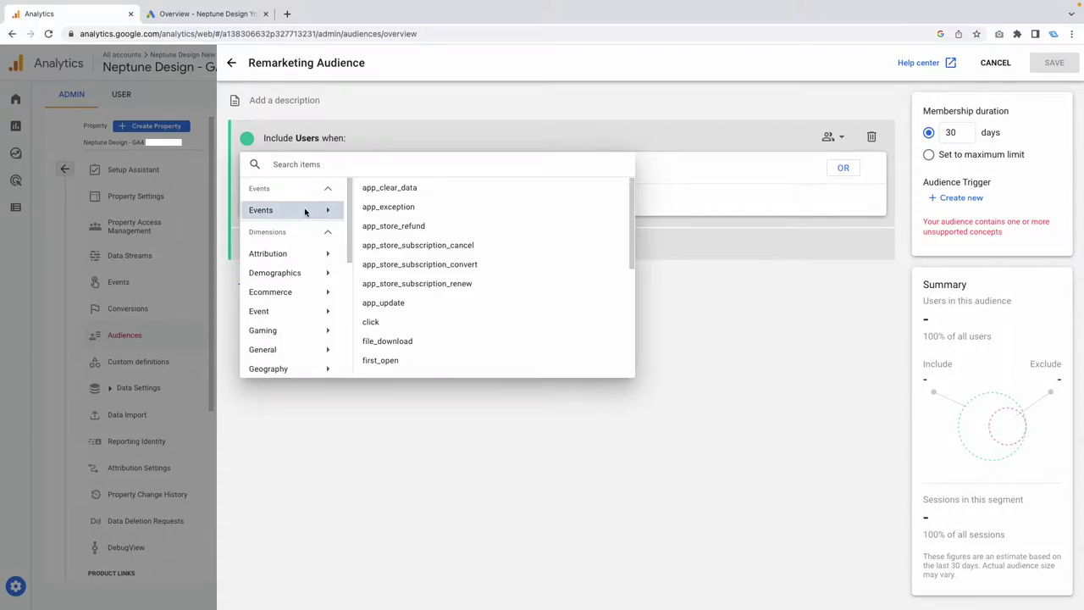
scroll(412, 330, down, 3)
scroll(406, 285, down, 1)
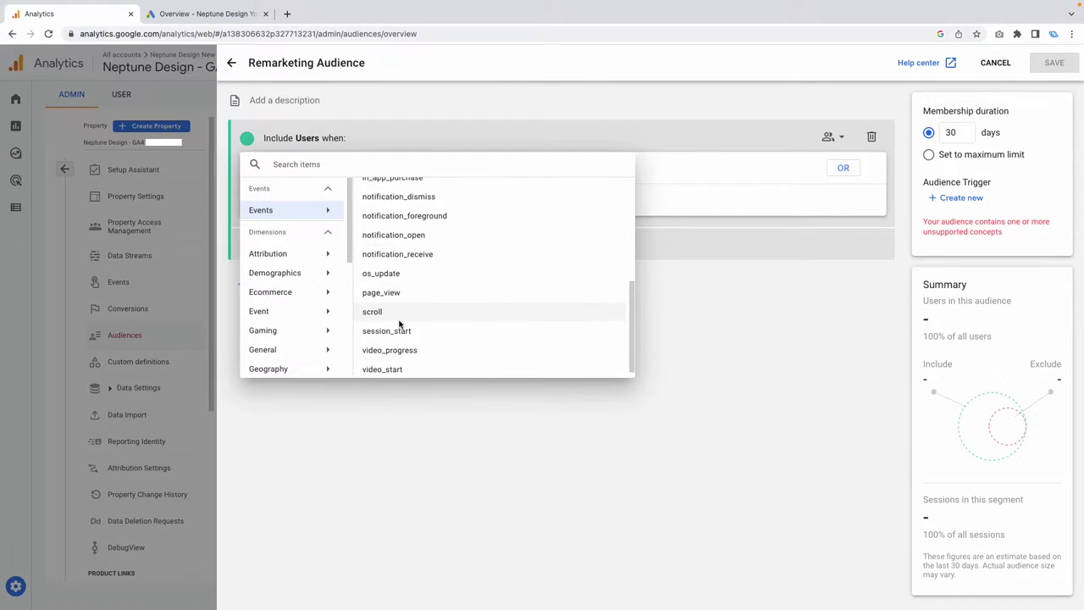
click(396, 294)
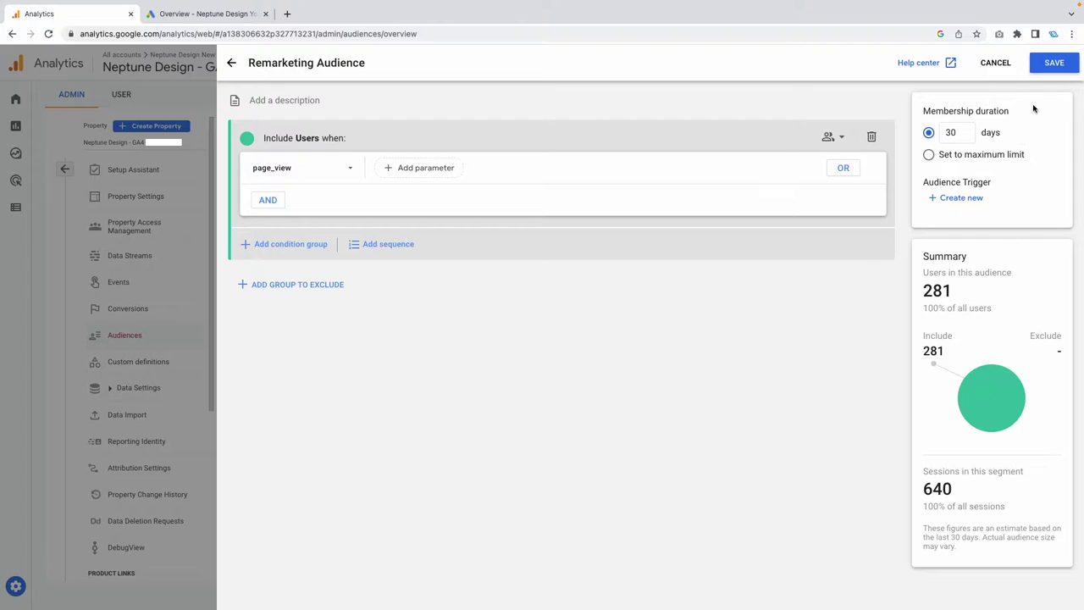
click(1048, 64)
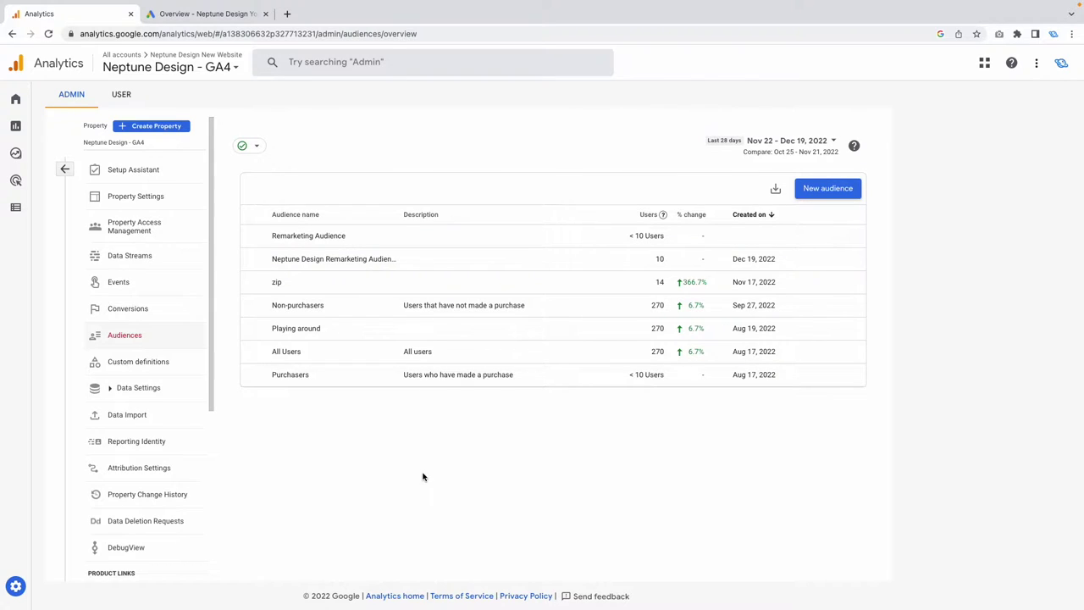
Step: Switch to Google Ads and open link management for Google Analytics (GA4) & Firebase under the linked accounts
click(191, 16)
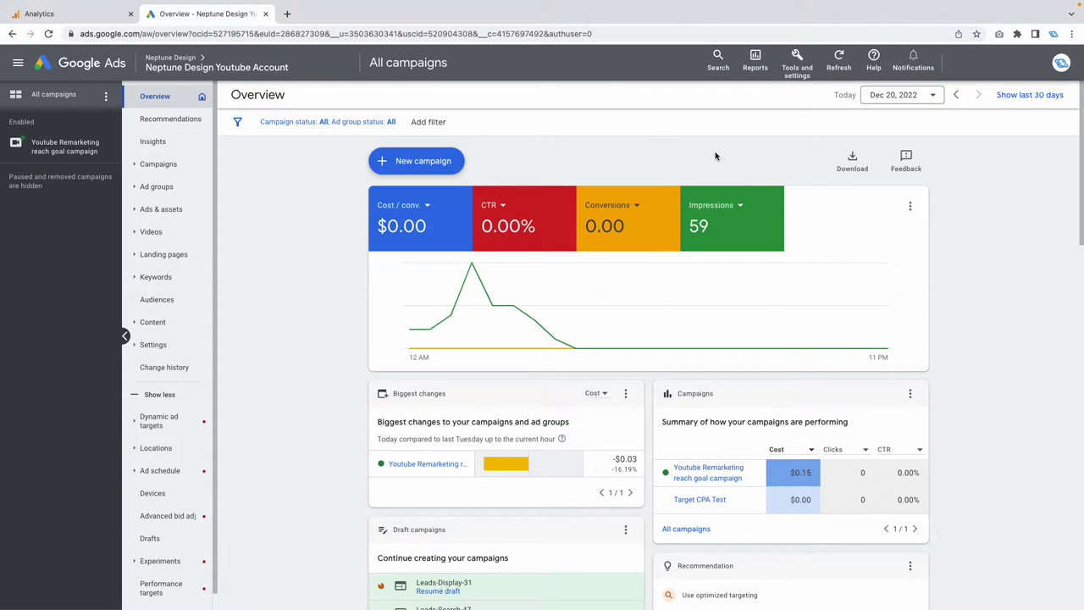
click(792, 68)
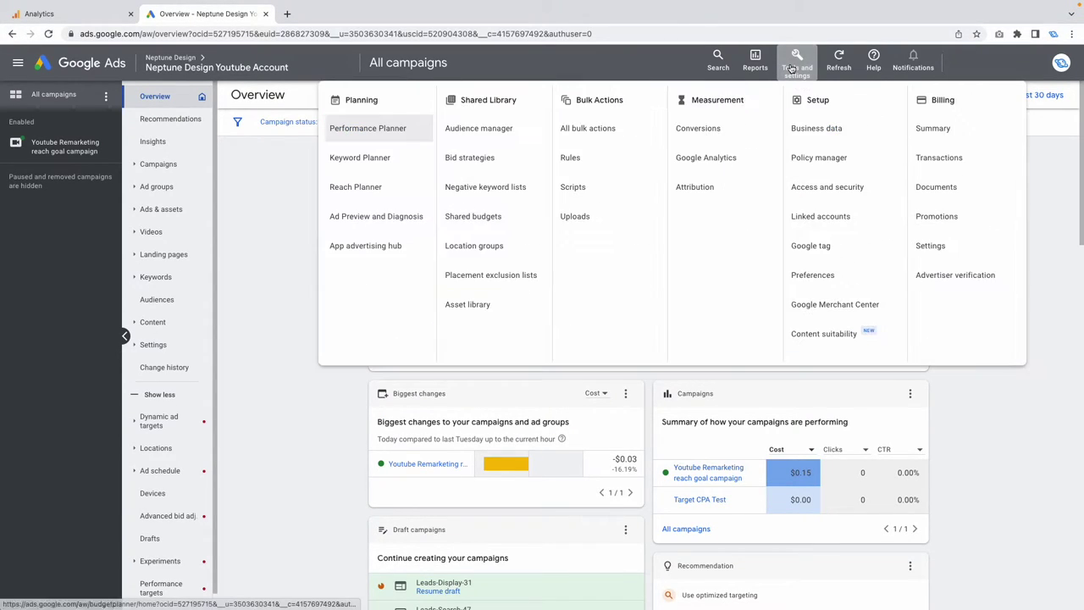
click(807, 217)
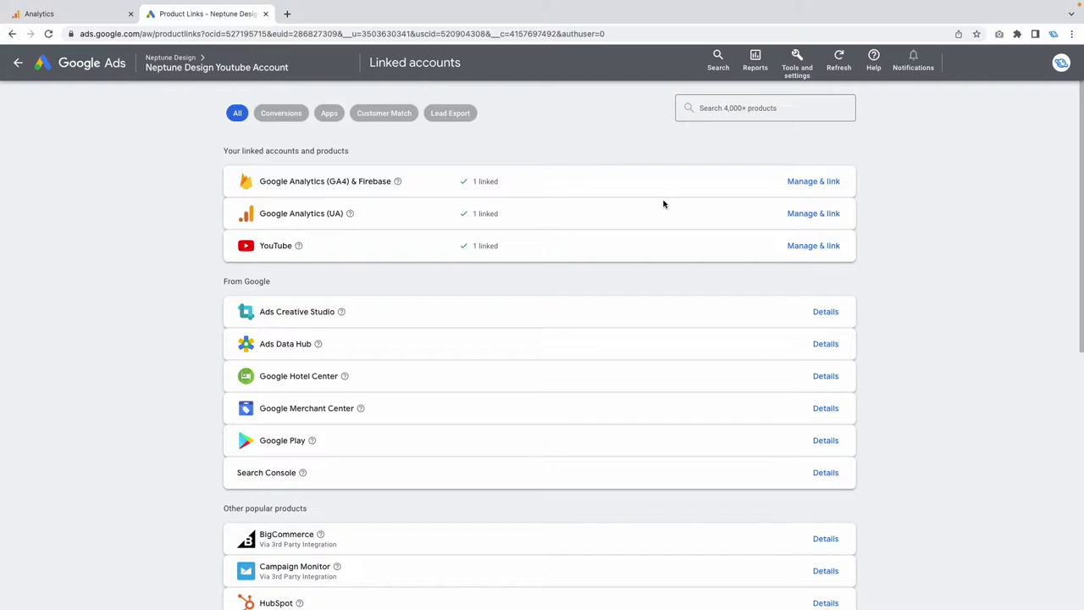
click(822, 182)
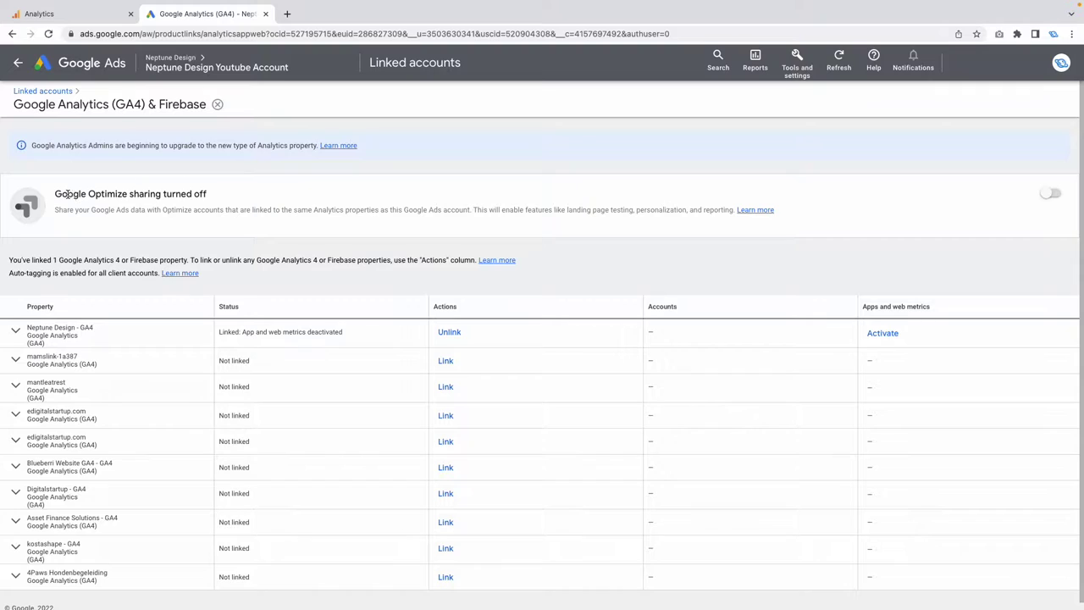
Step: Turn on Google Optimize sharing for the linked Analytics properties
drag(67, 194, 158, 194)
click(172, 195)
click(1050, 195)
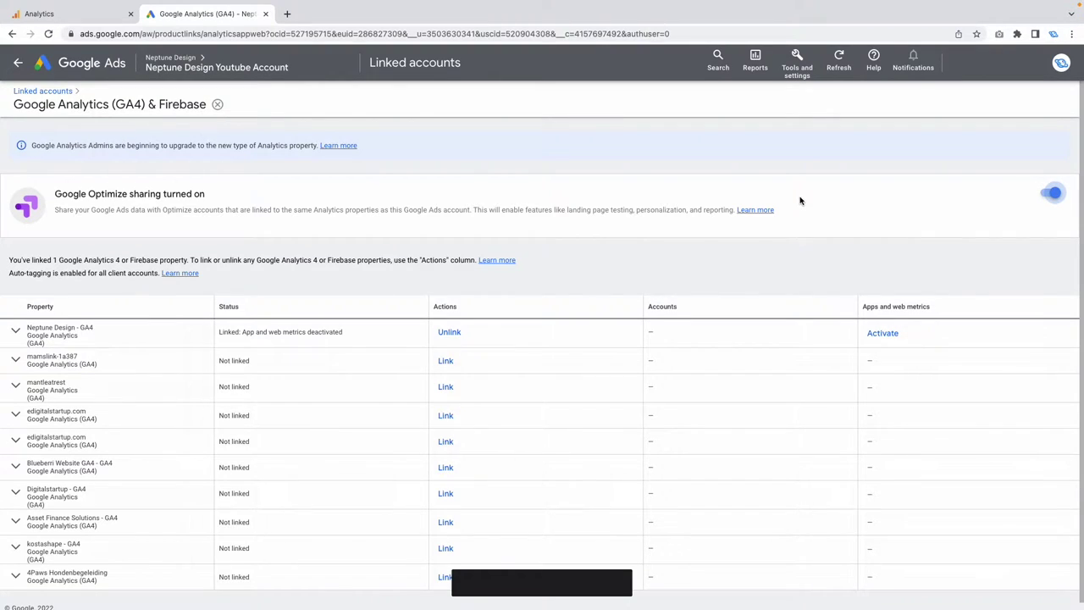
scroll(554, 572, down, 1)
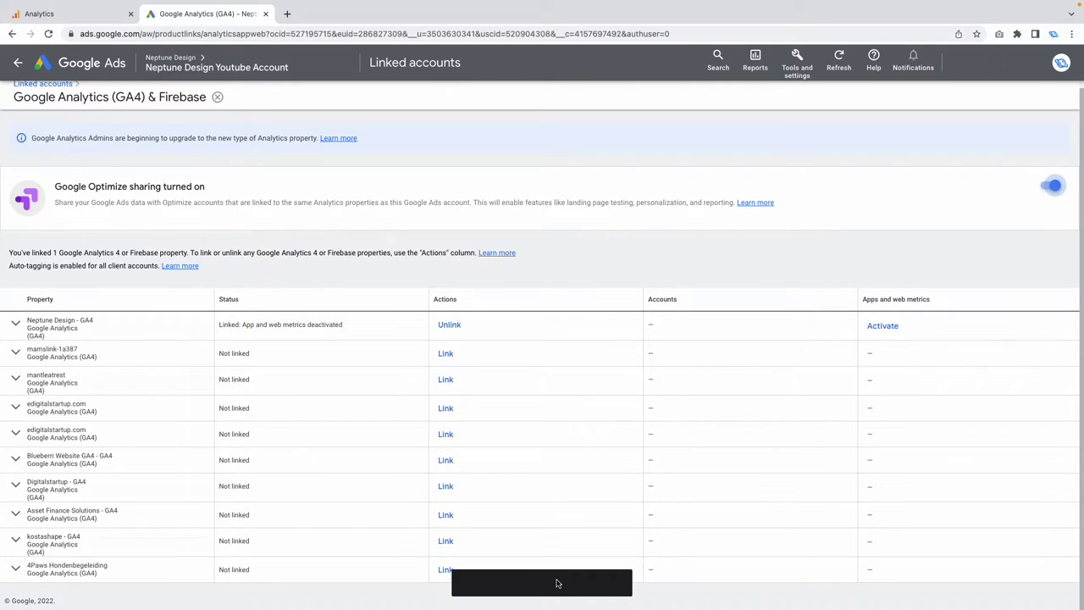
scroll(593, 474, up, 1)
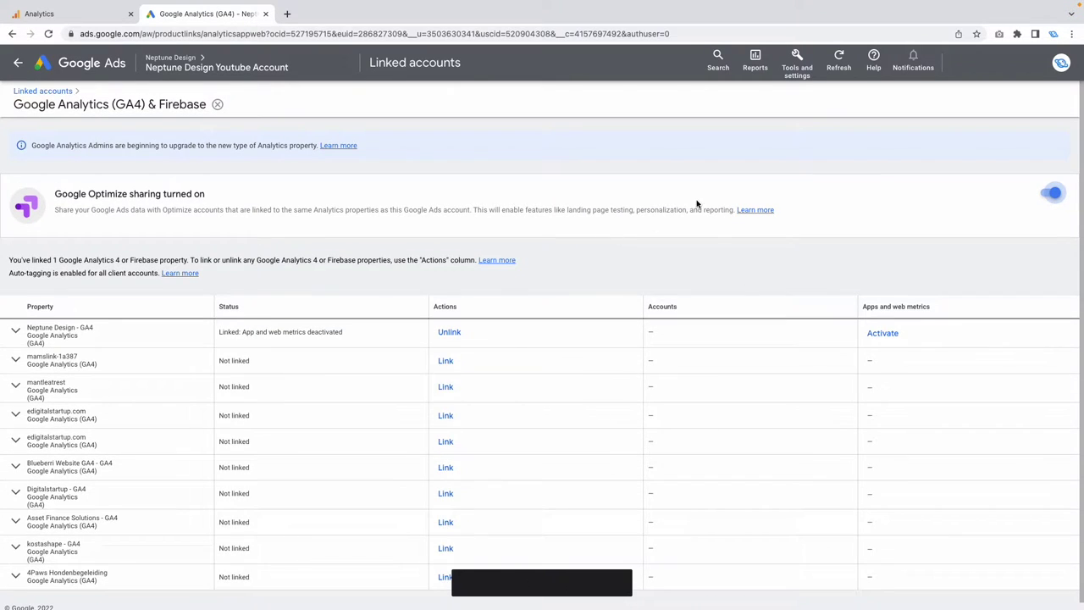
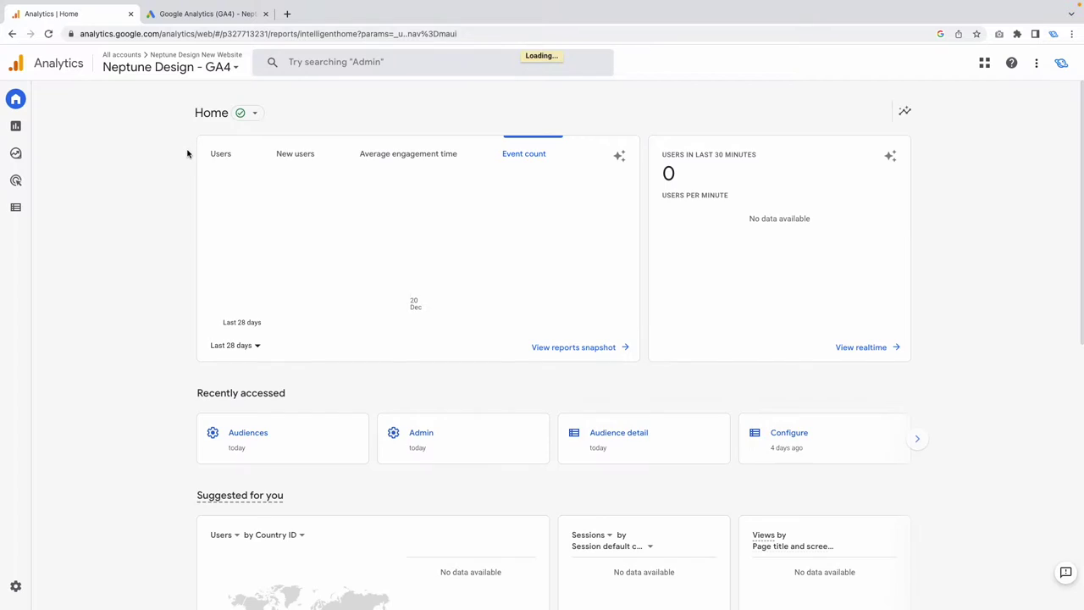
Step: In Google Analytics, open the data collection settings of the Neptune Design - GA4 property and activate Google signals
click(15, 585)
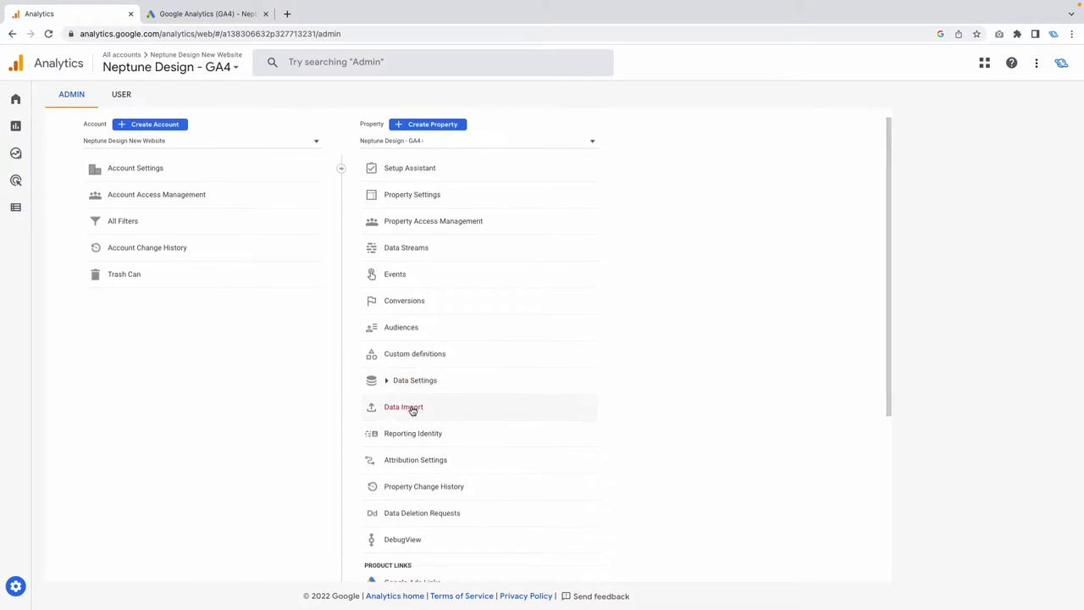
scroll(415, 383, down, 1)
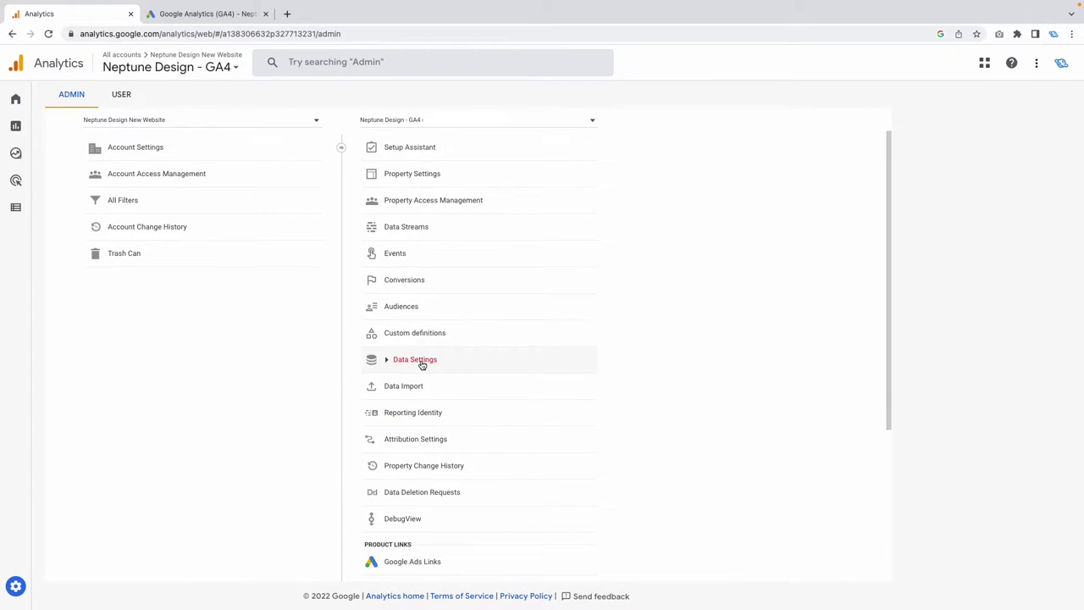
click(423, 362)
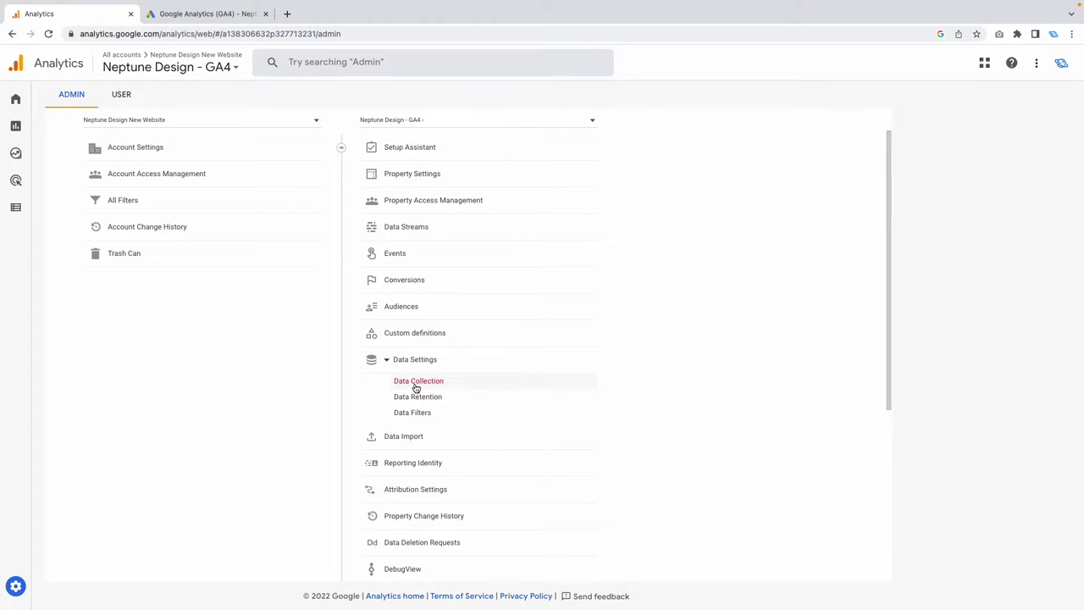
click(418, 382)
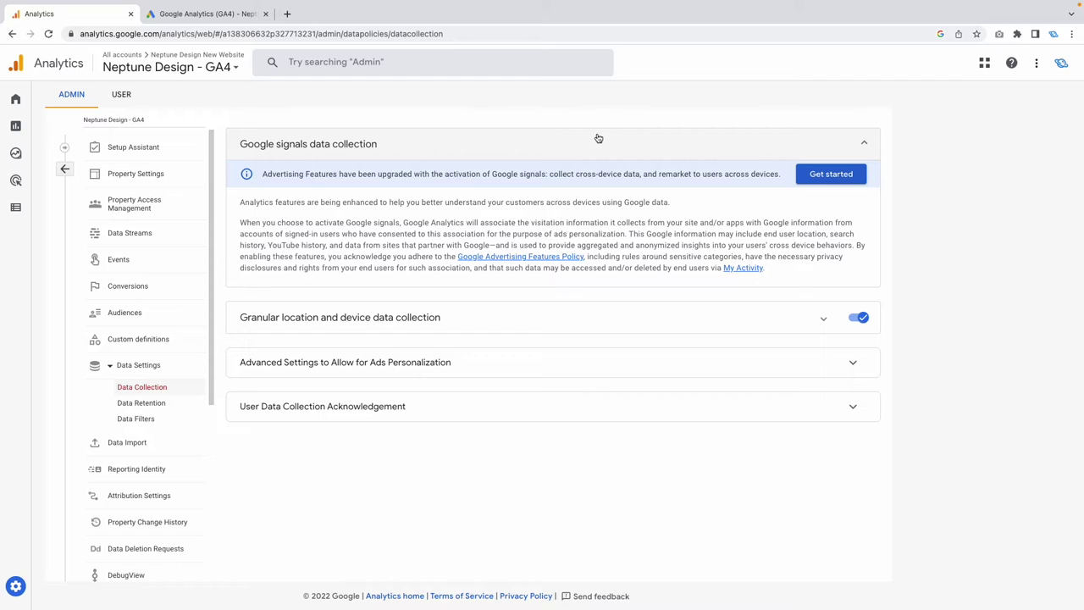
click(819, 179)
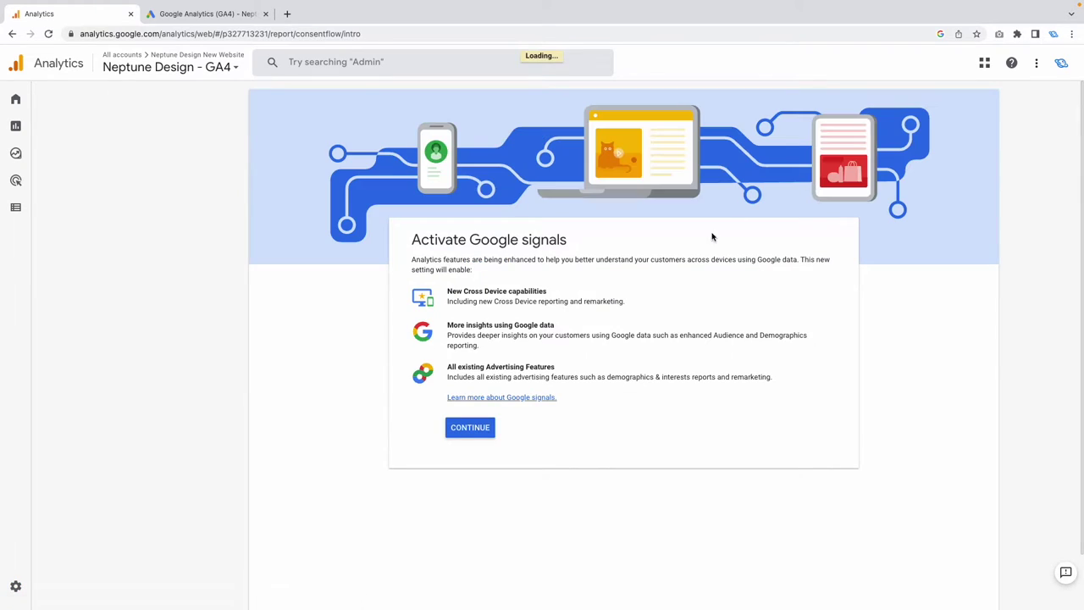
click(467, 426)
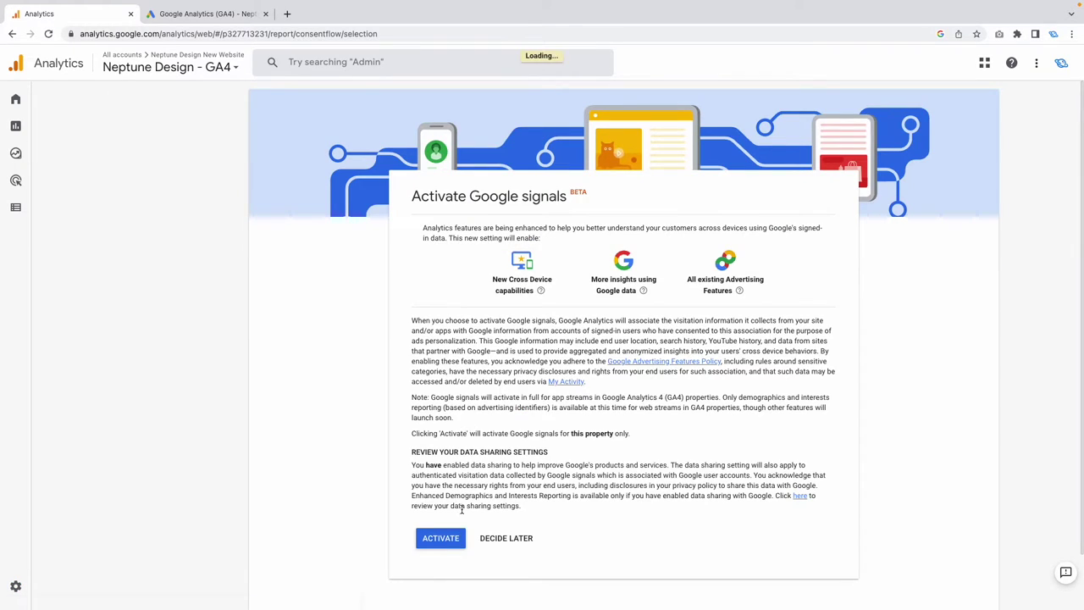
click(444, 544)
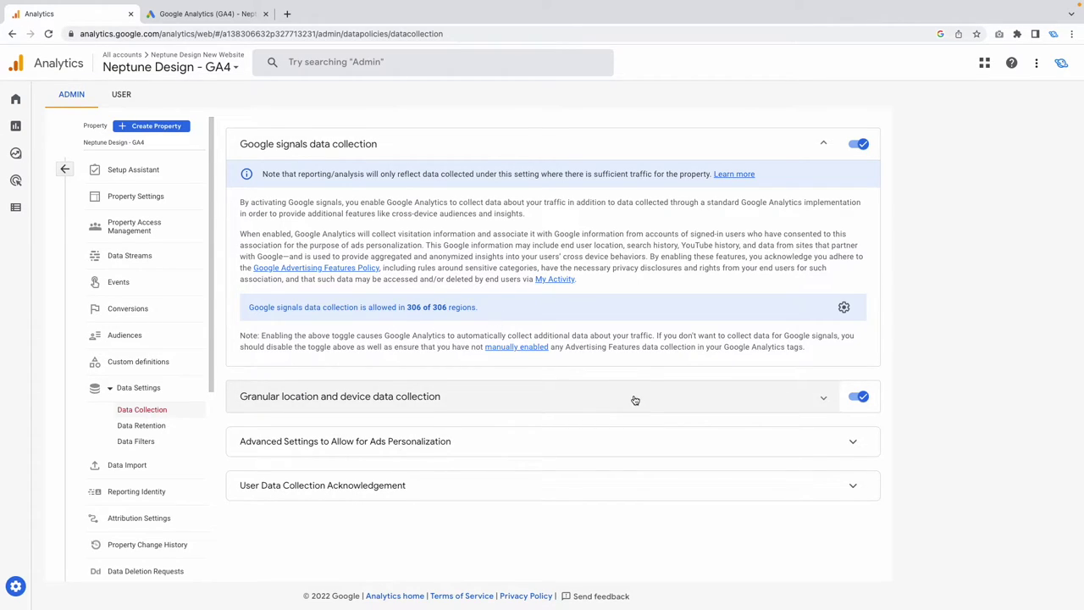
Step: Review the advanced ads personalization settings and accept the User Data Collection Acknowledgement
click(854, 444)
scroll(857, 455, down, 2)
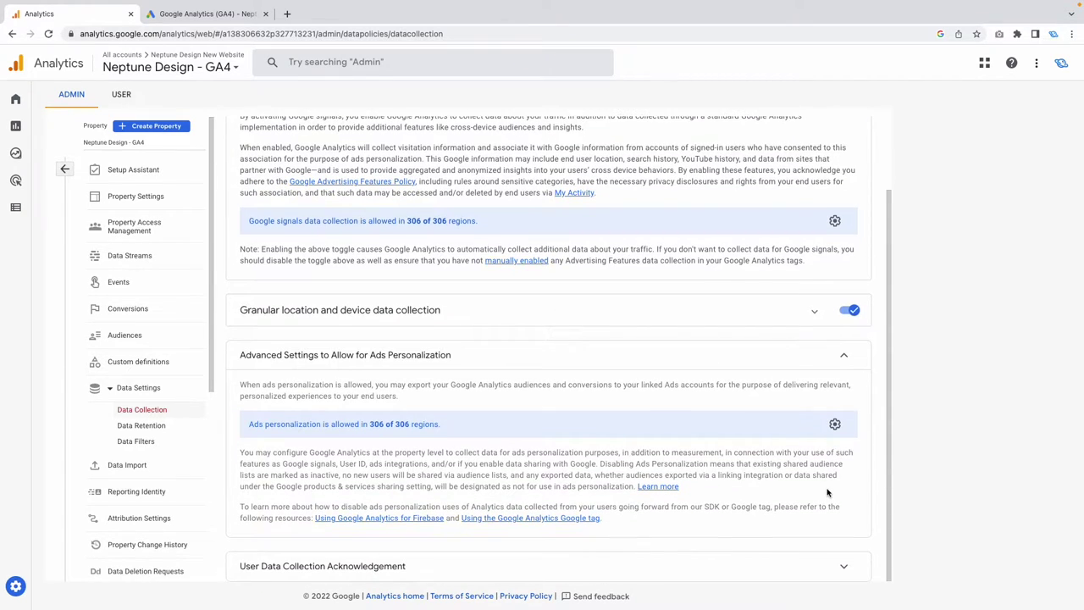
click(842, 565)
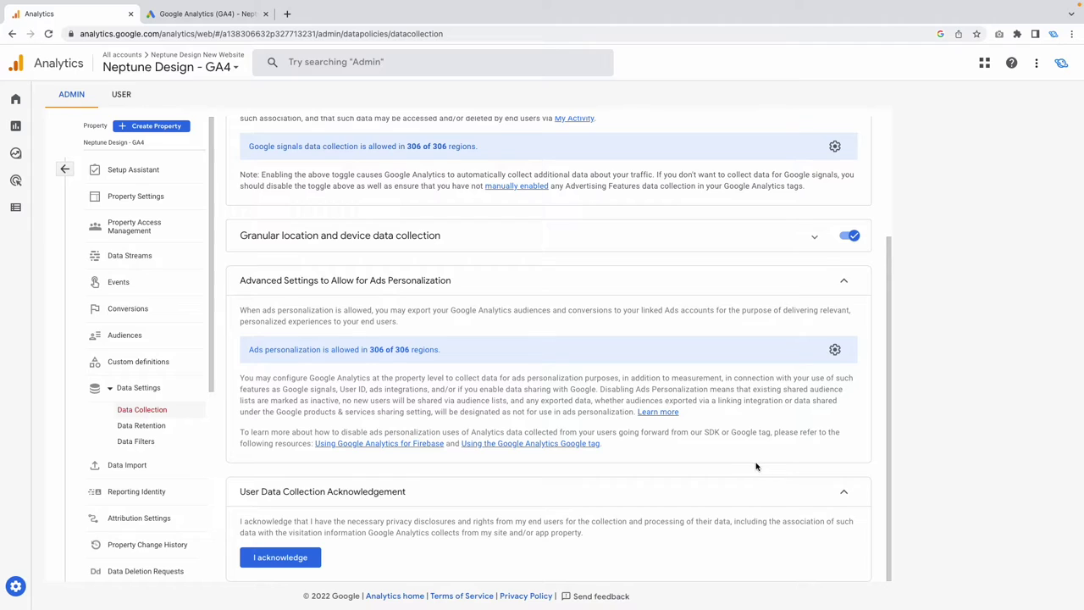
click(298, 551)
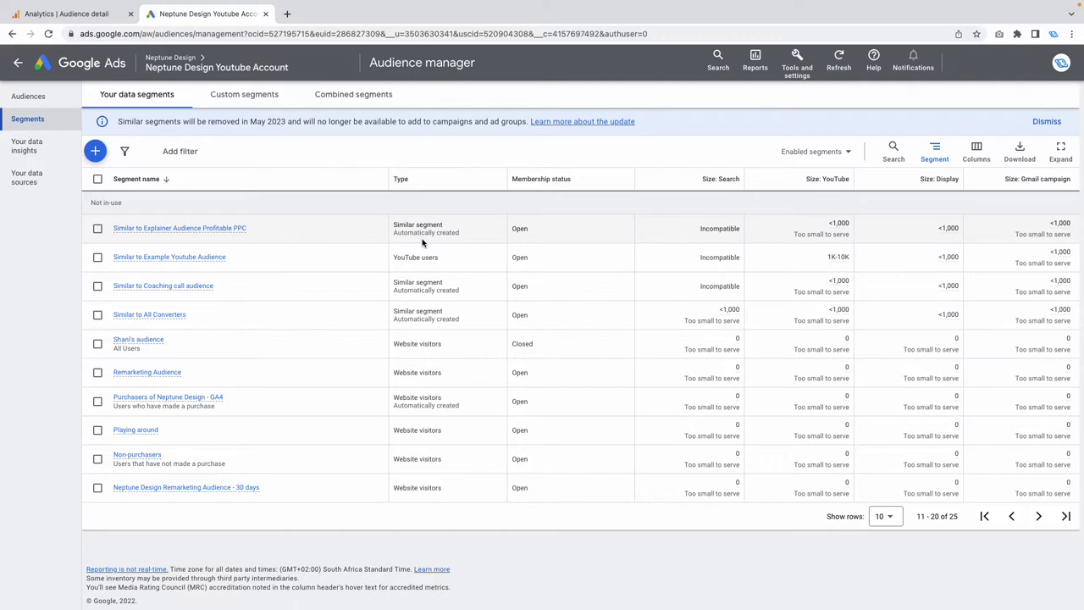
Step: In the Google Ads Audience manager, find the Remarketing Audience segment and examine its sizes for each network
mouse_move(400, 182)
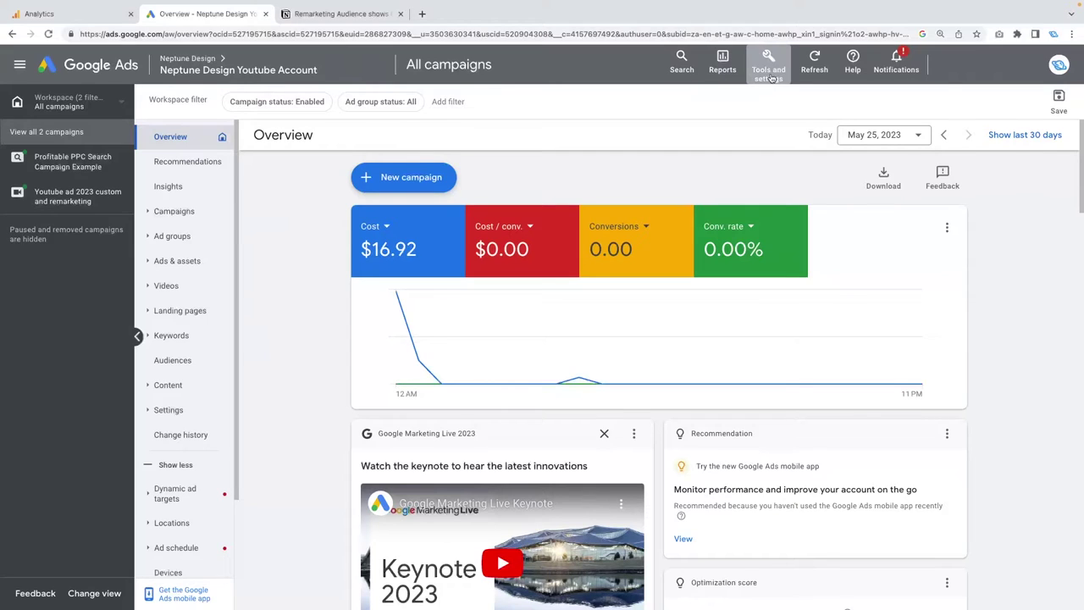
click(768, 66)
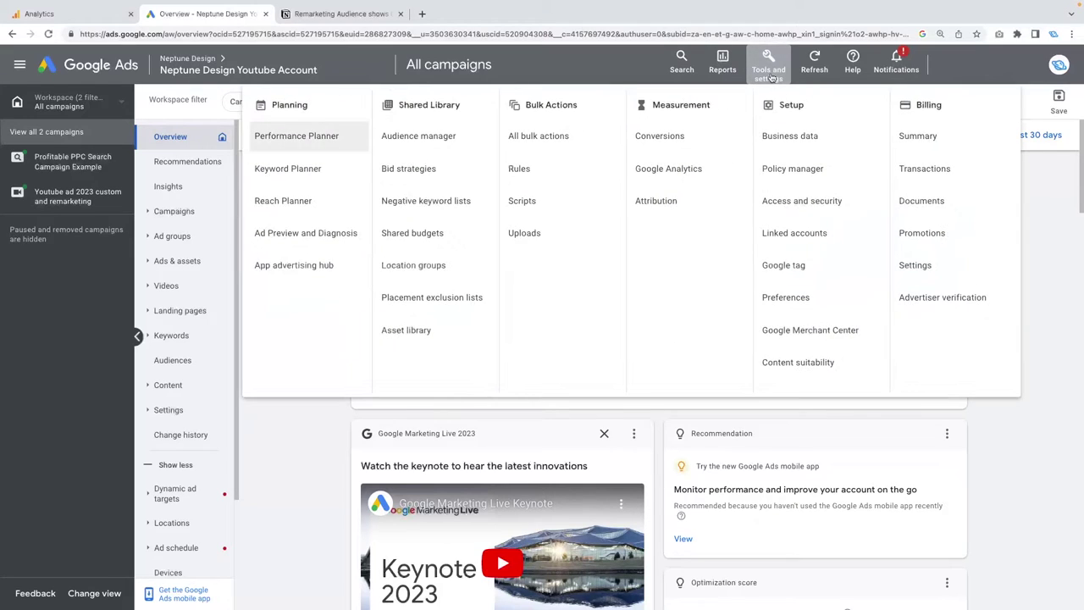
click(401, 140)
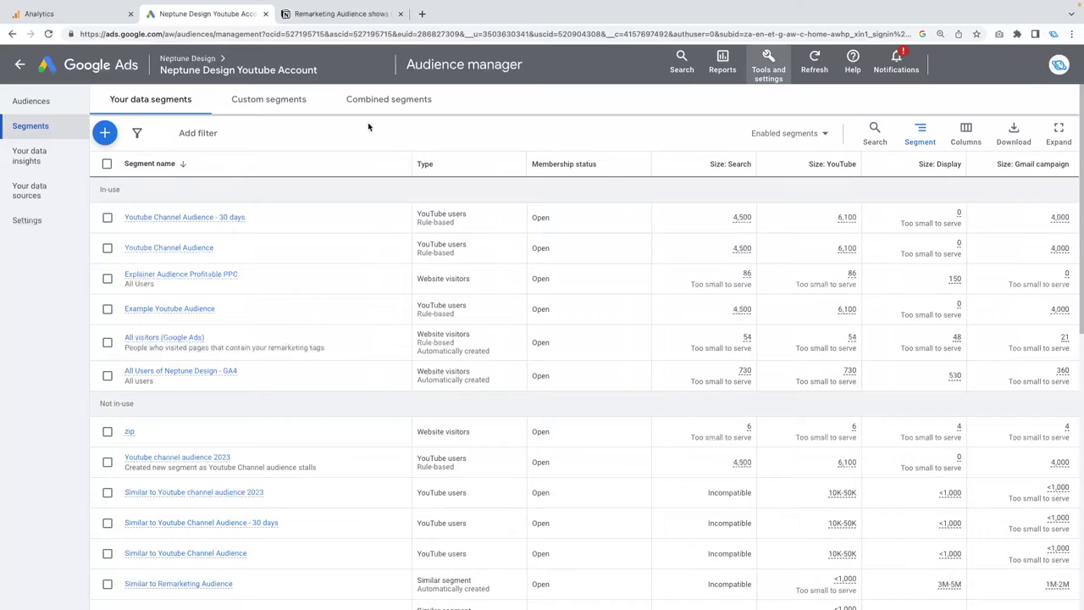
scroll(388, 341, down, 5)
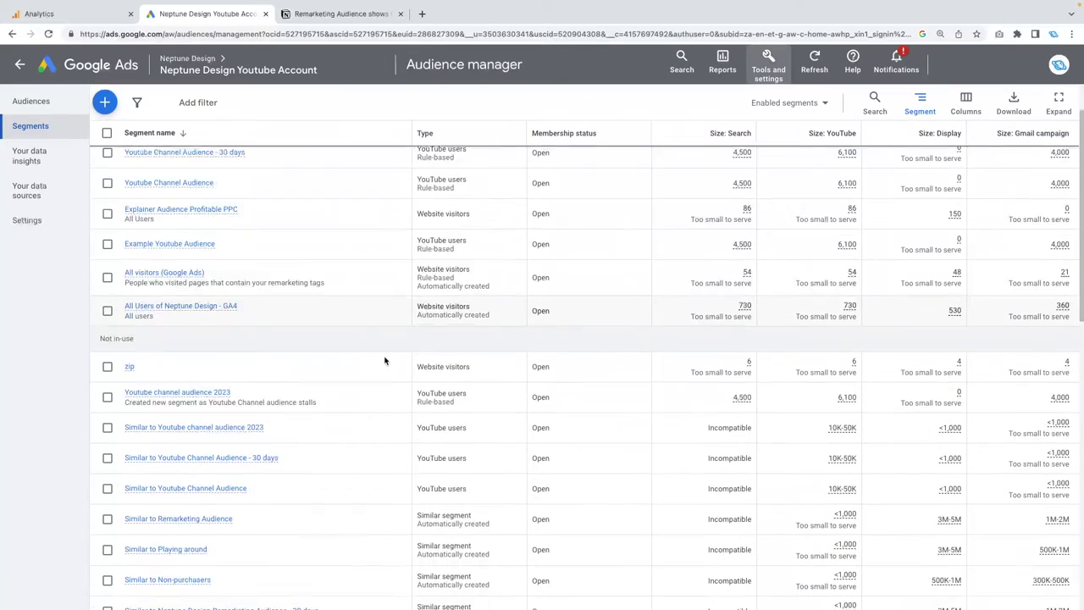
scroll(394, 415, down, 1)
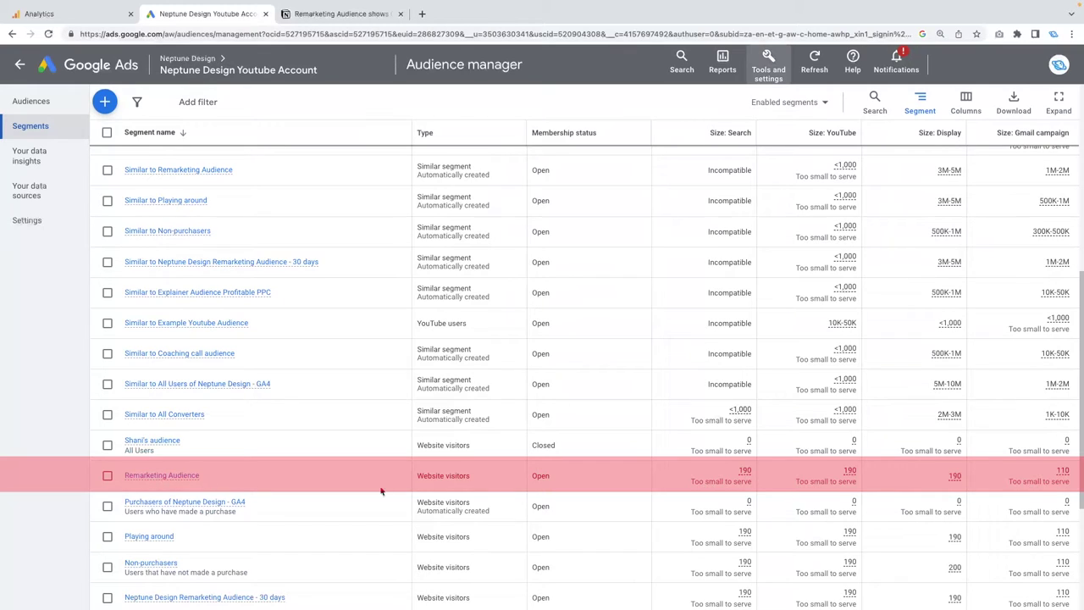
scroll(269, 450, down, 5)
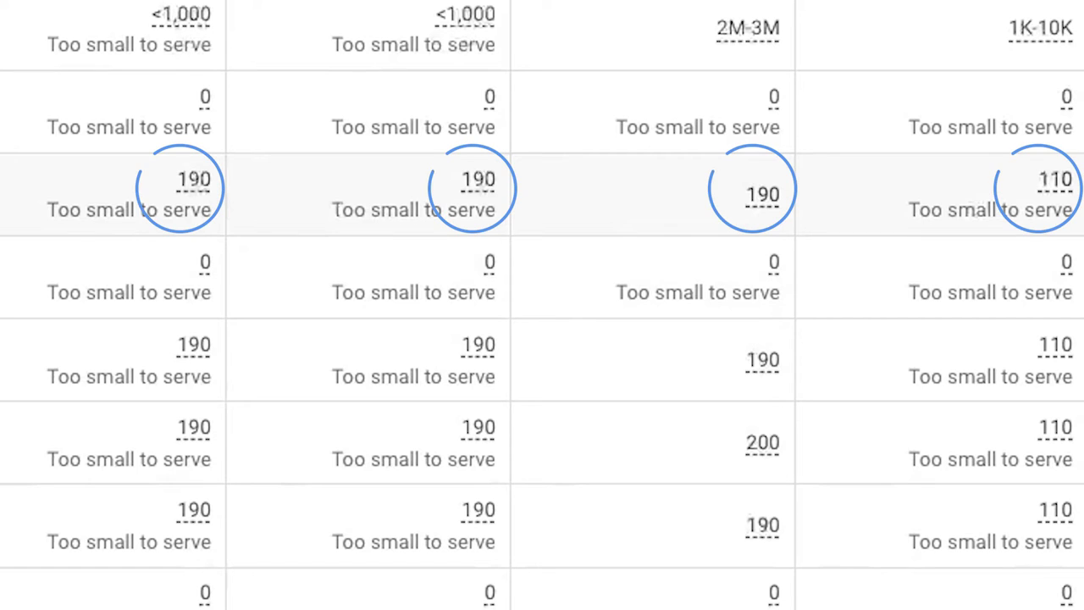
mouse_move(957, 253)
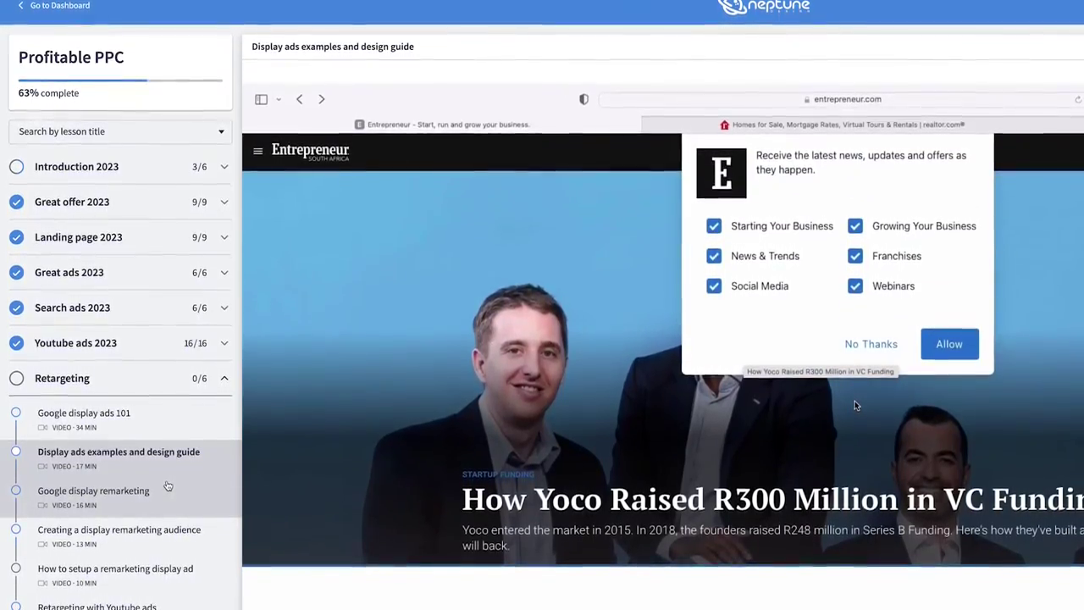
Step: In the Profitable PPC course, view the lessons Google display remarketing and Creating a display remarketing audience
click(143, 495)
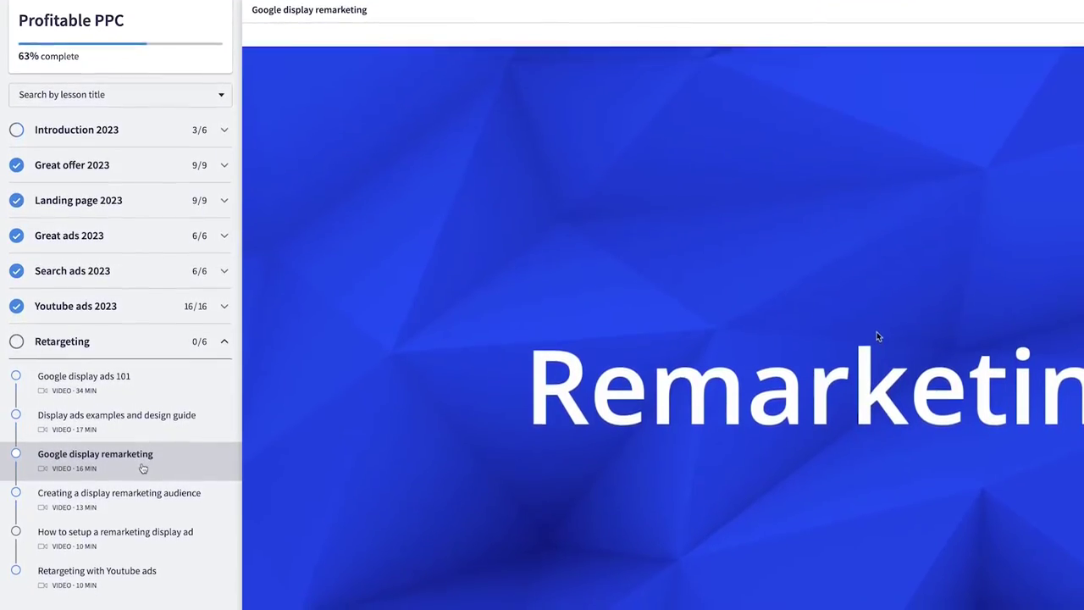
click(116, 489)
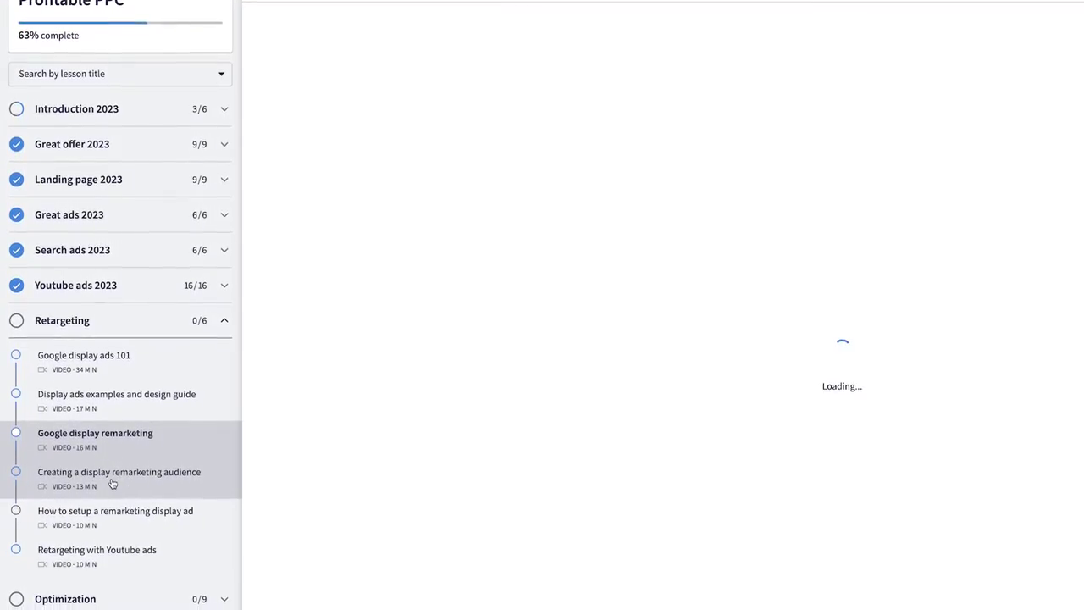